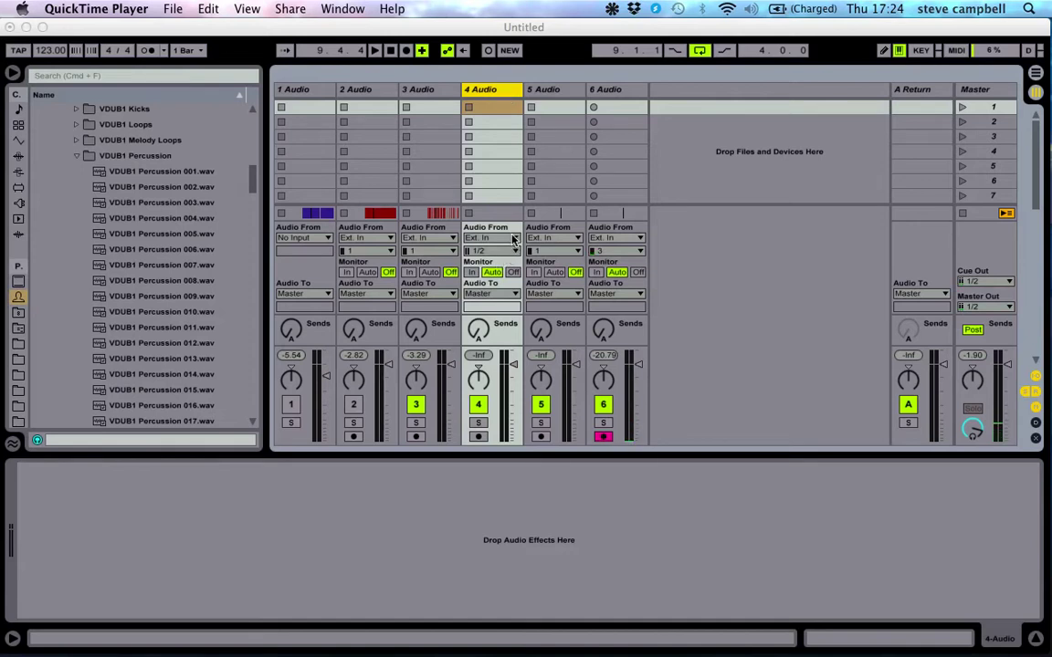
Step: Select Percussion 001 through 033 in the browser and drop them into track 4's clip slots
left_click(144, 179)
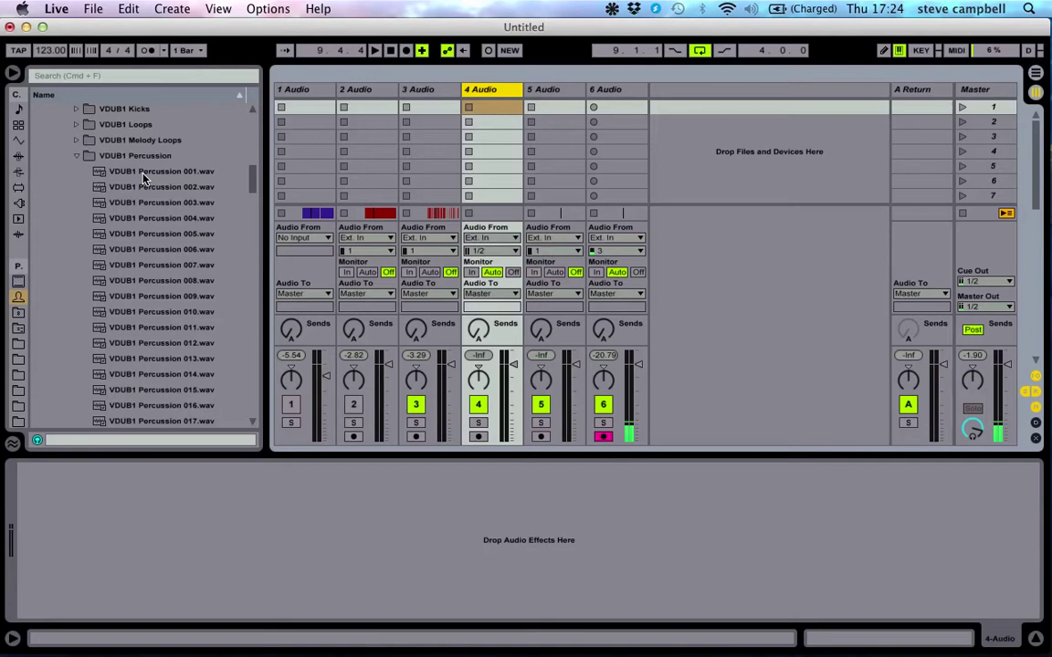
left_click(143, 179)
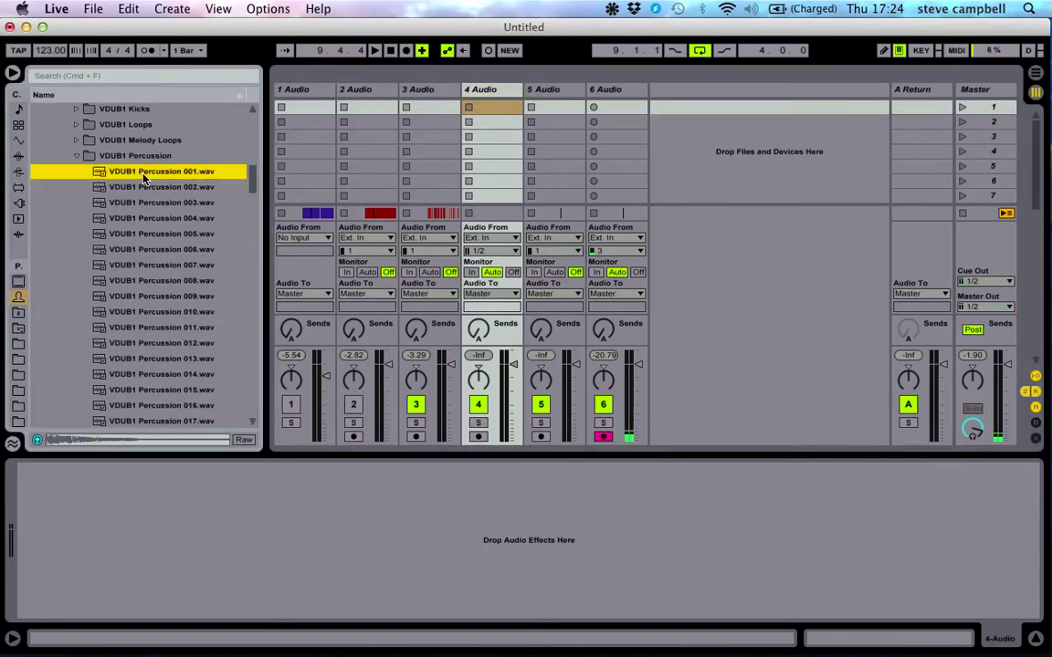
scroll(144, 265, "down", 5)
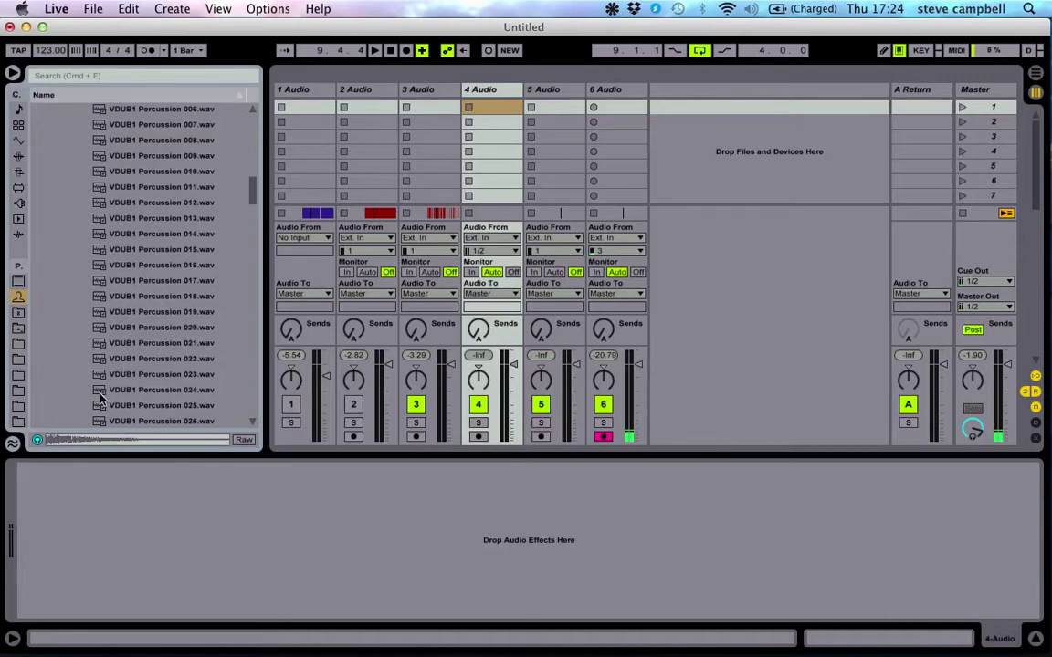
scroll(164, 181, "up", 4)
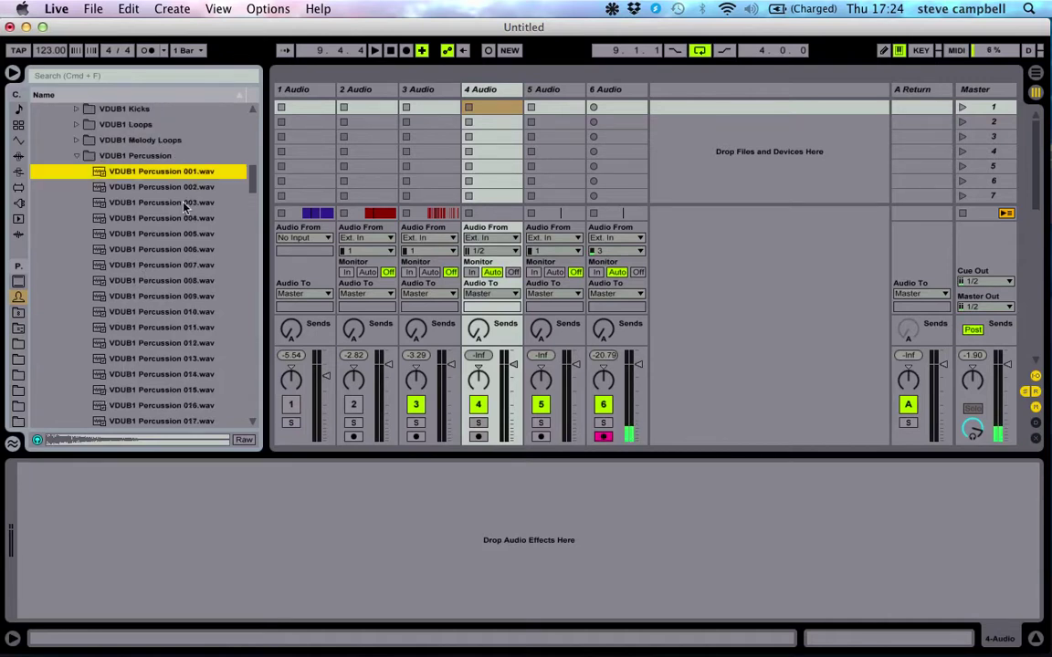
scroll(164, 181, "down", 8)
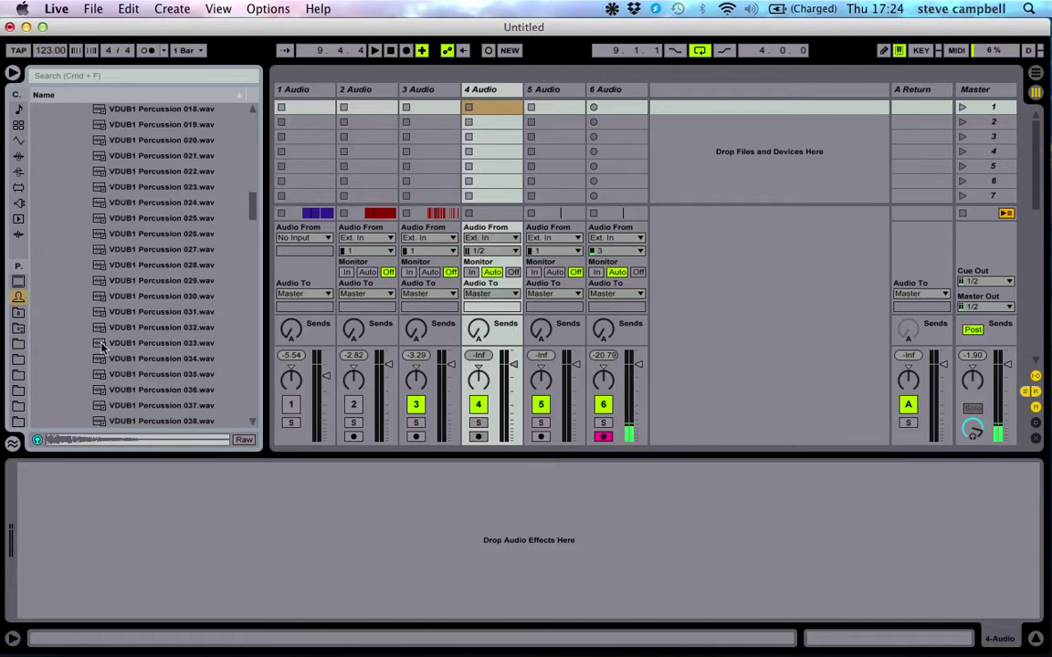
left_click(103, 345, "shift")
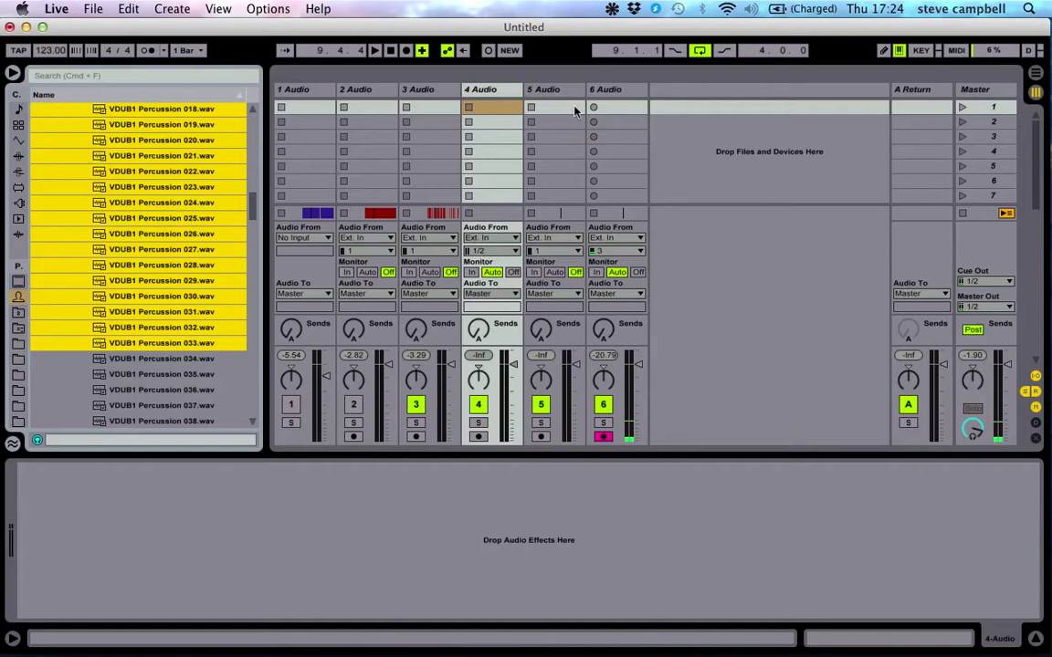
left_click_drag(575, 110, 483, 110)
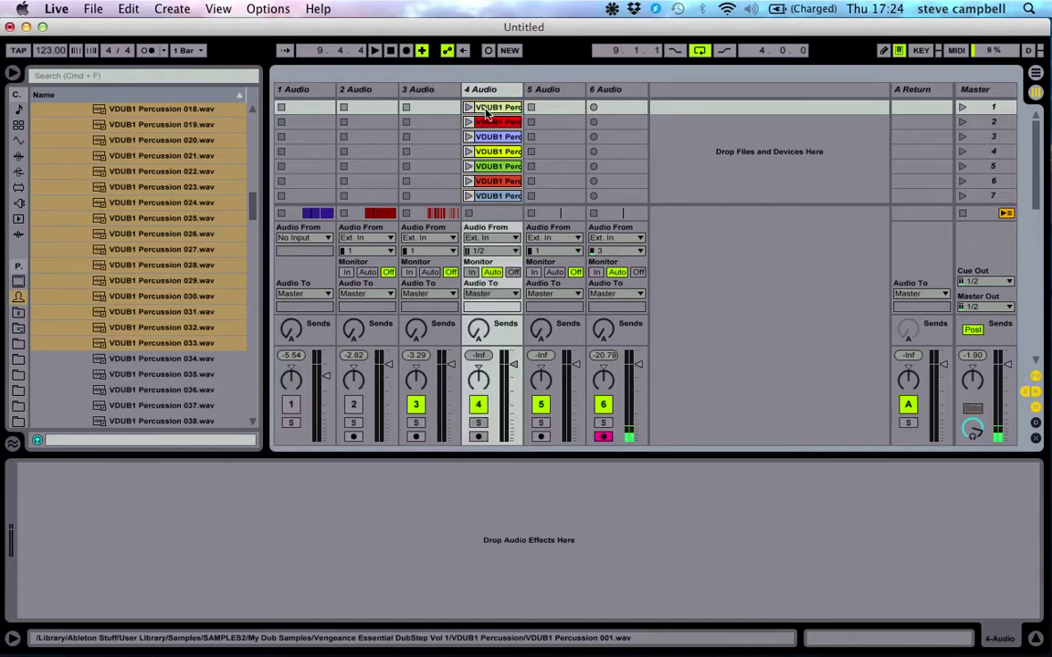
Step: Show the first clip's details, select all 33 clips and enable Warp on them
double_click(488, 108)
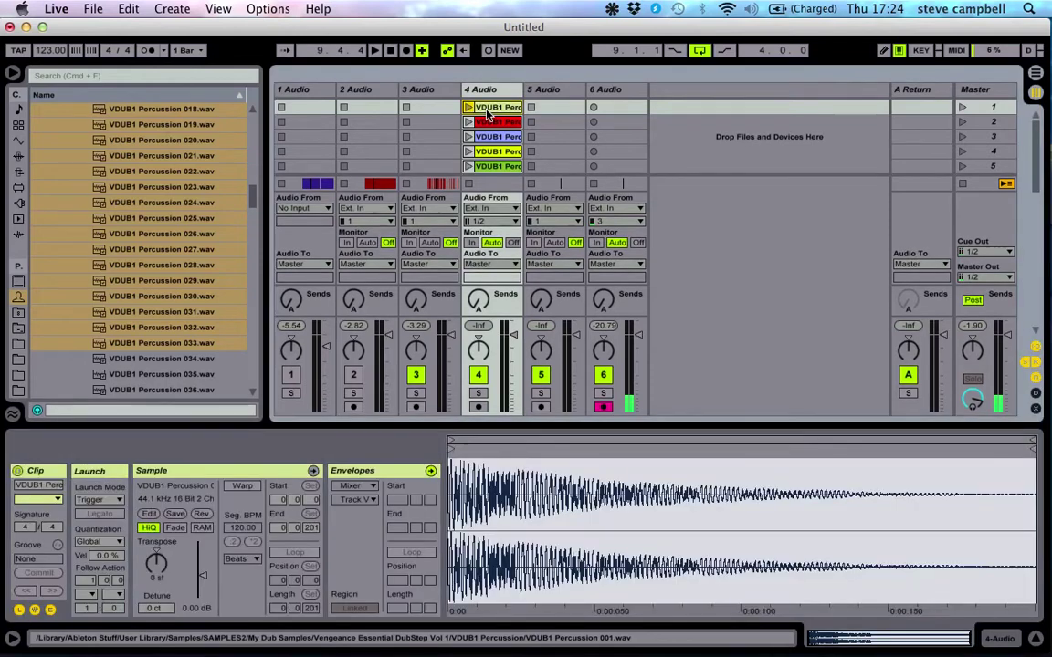
key("super+a")
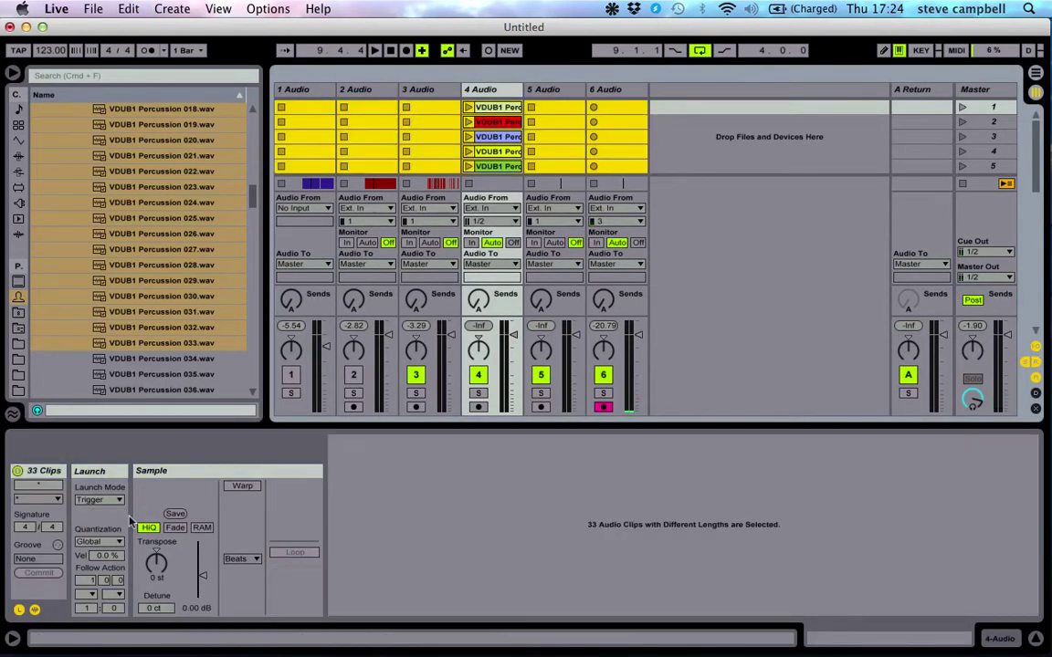
left_click(242, 488)
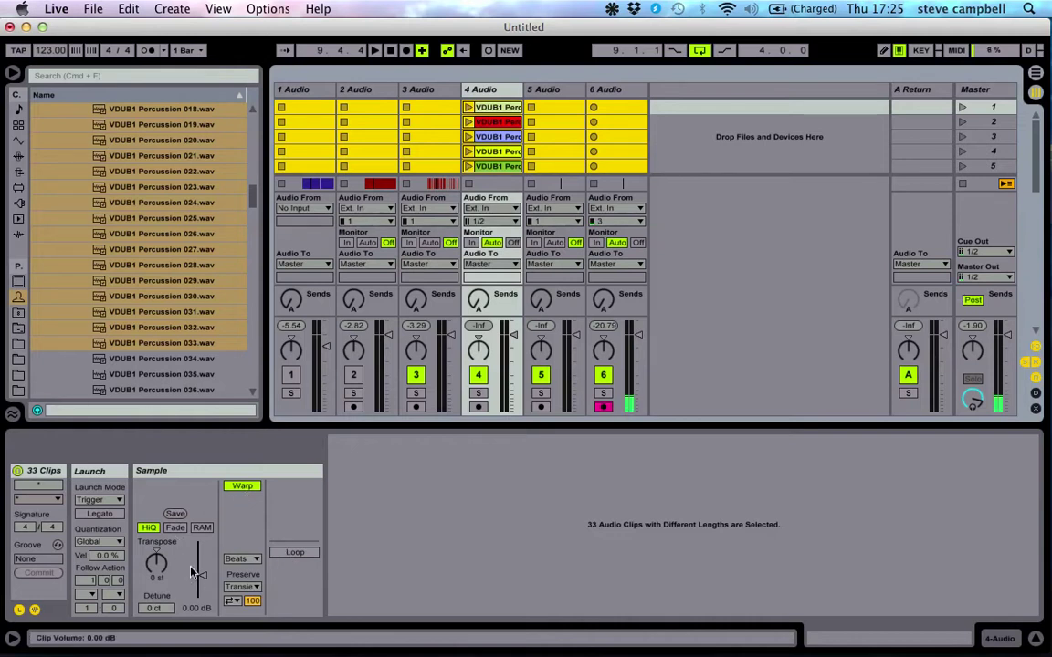
Step: Give every selected clip an Any follow action with a follow action time of 0.0.1
left_click(19, 610)
left_click(19, 610)
left_click(90, 595)
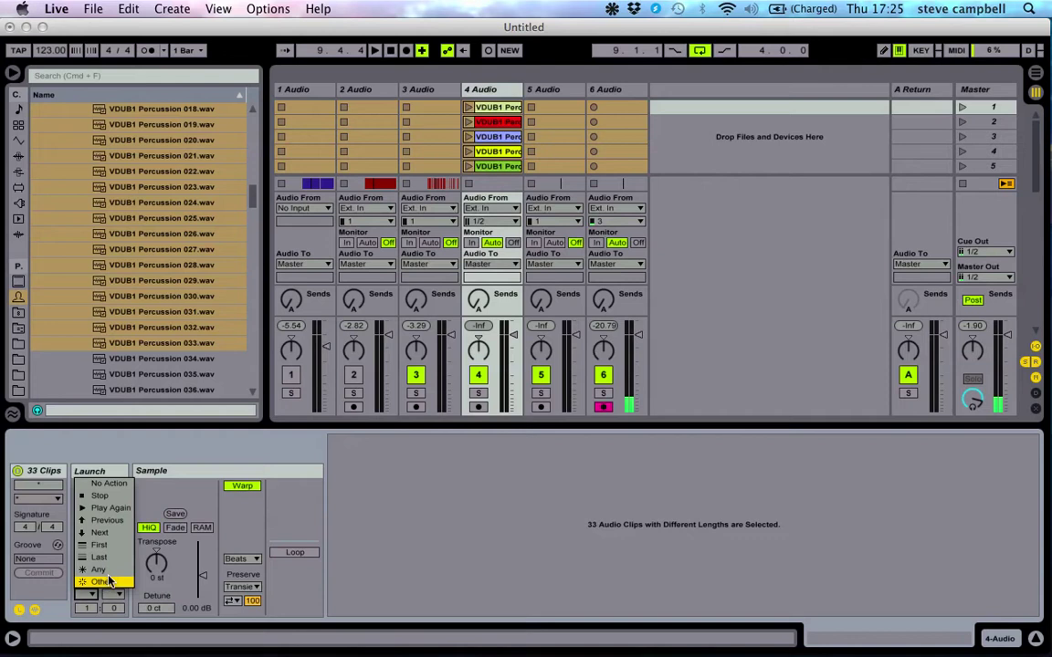
left_click(99, 569)
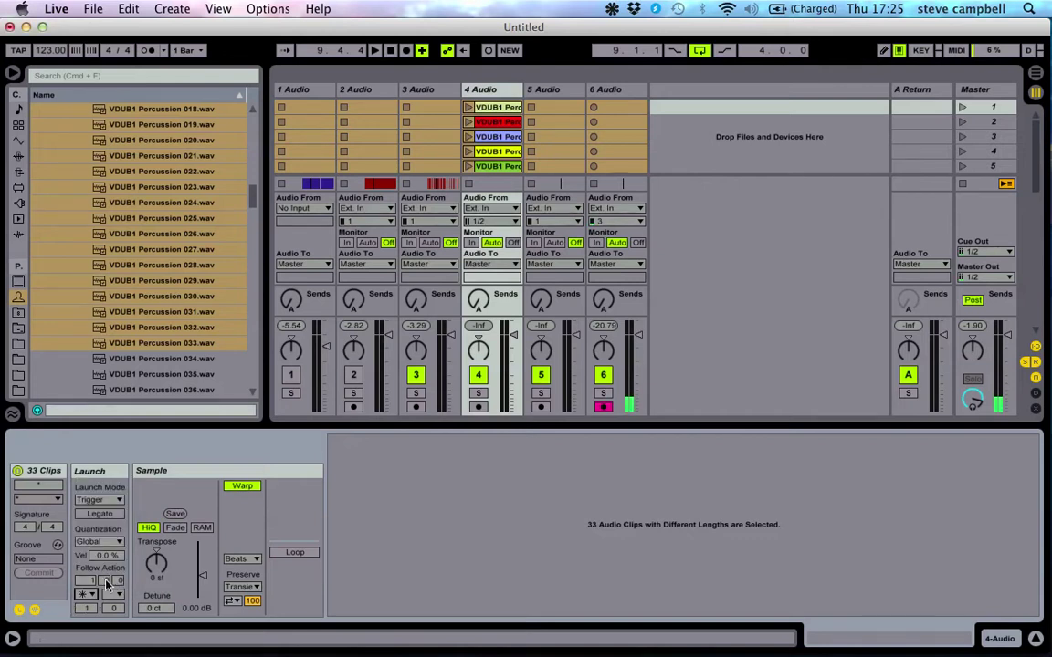
left_click_drag(119, 580, 119, 573)
Step: Launch track 4's first percussion clip, lower the track to about -12 dB, and relaunch it
left_click(467, 108)
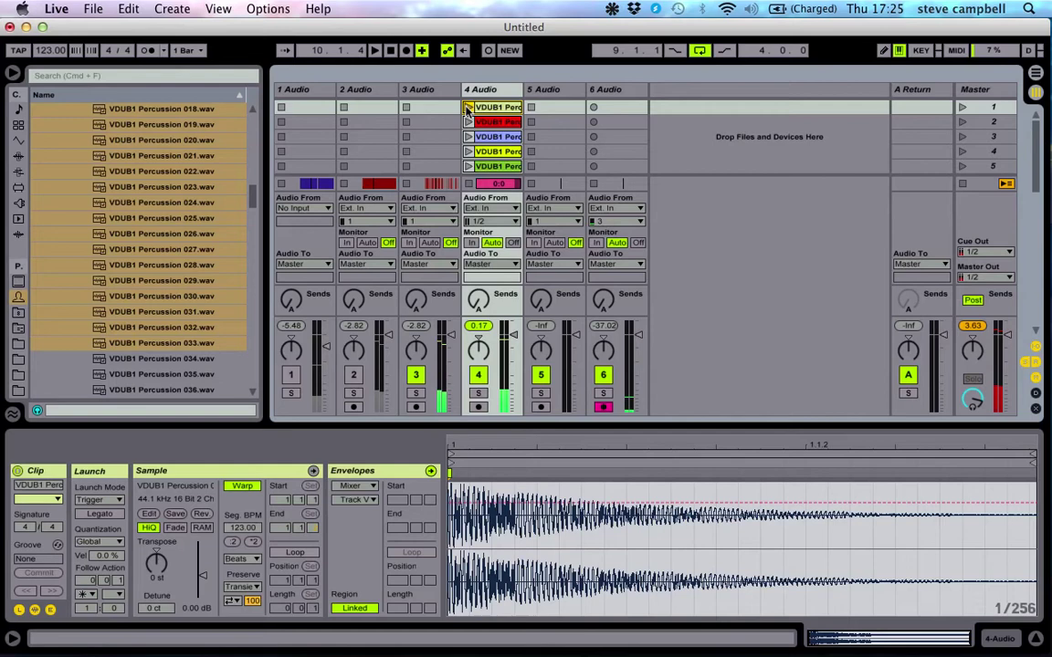
left_click_drag(512, 340, 513, 363)
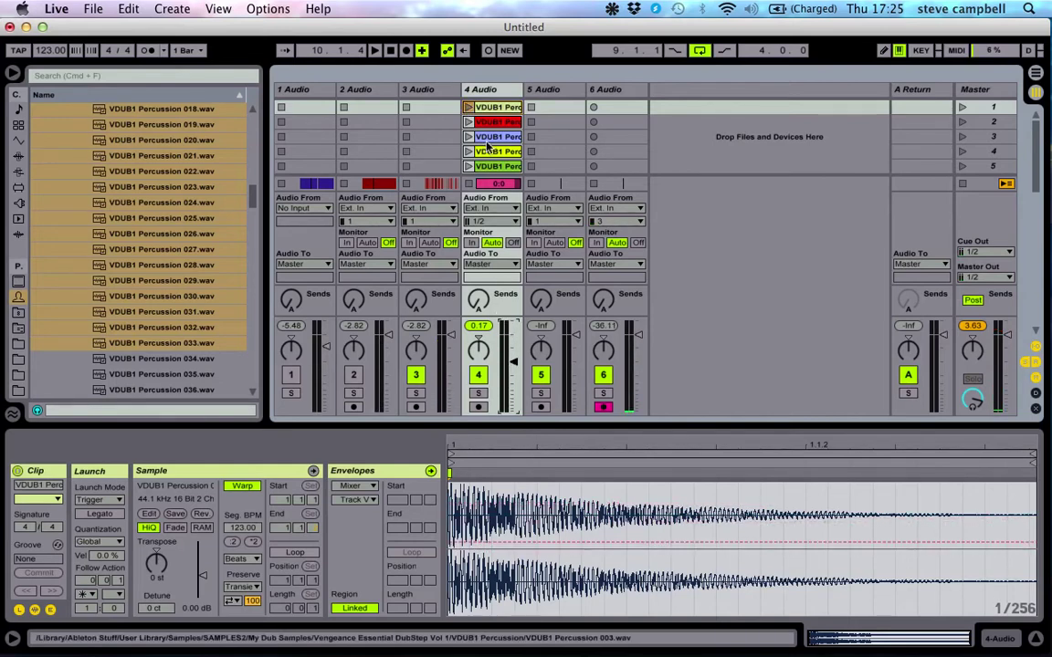
left_click(469, 108)
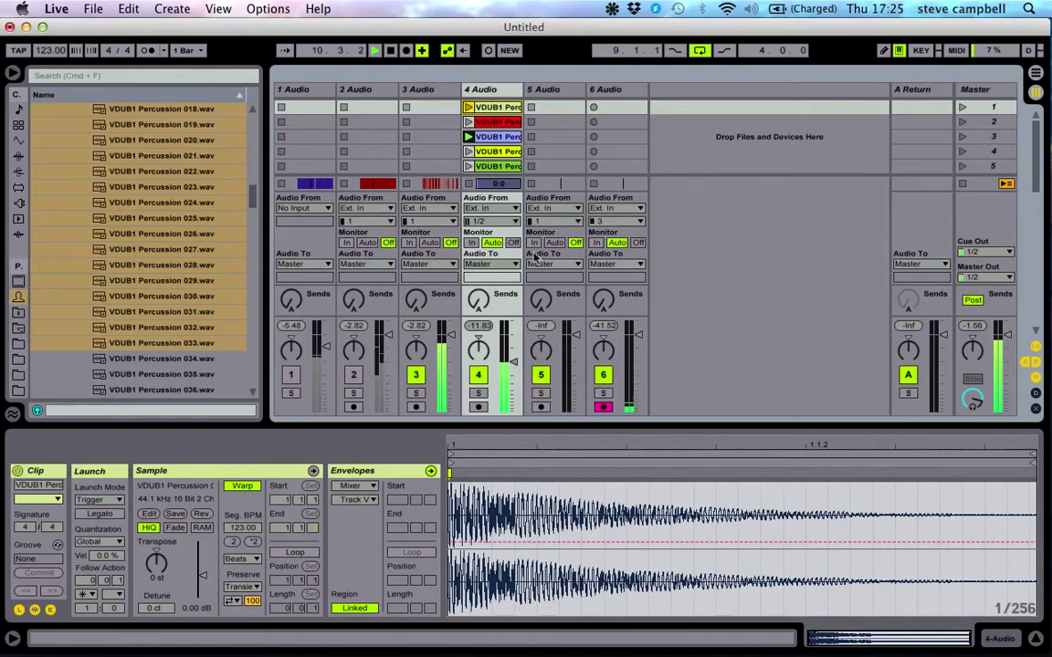
scroll(507, 137, "down", 15)
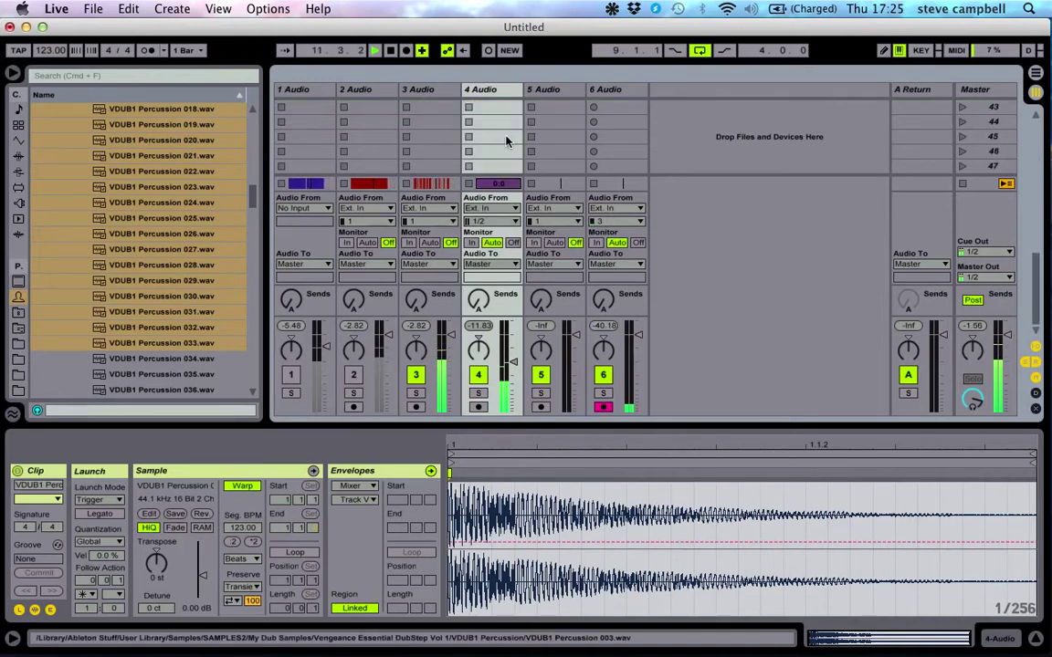
scroll(507, 139, "up", 8)
scroll(507, 139, "up", 6)
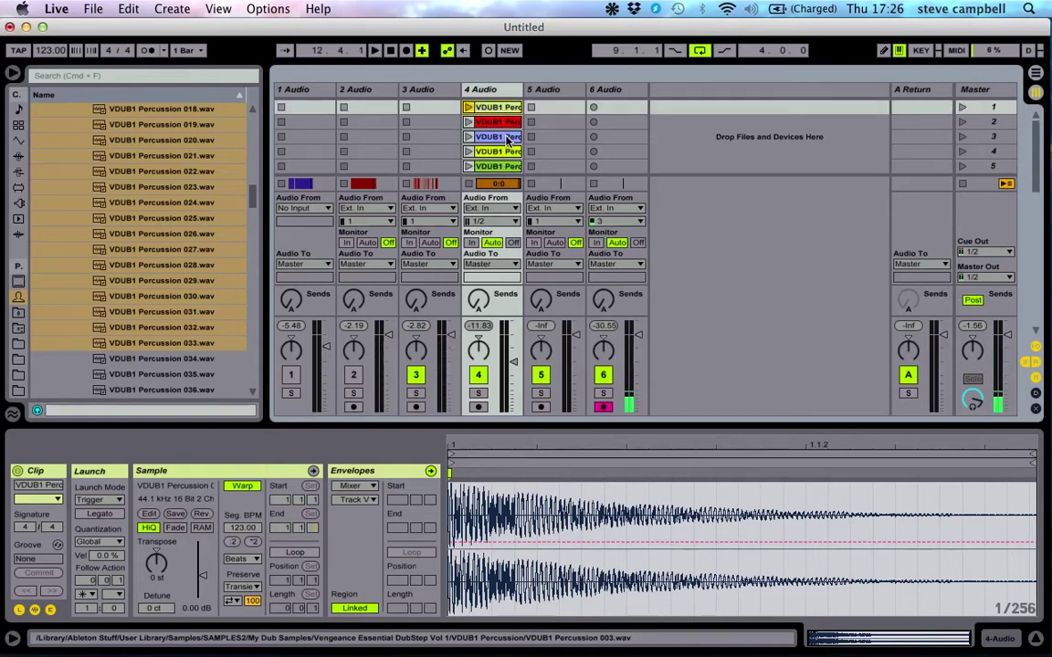
Step: Set track 5's input to Resampling, arm it, and record a resampled clip of the percussion
left_click(565, 94)
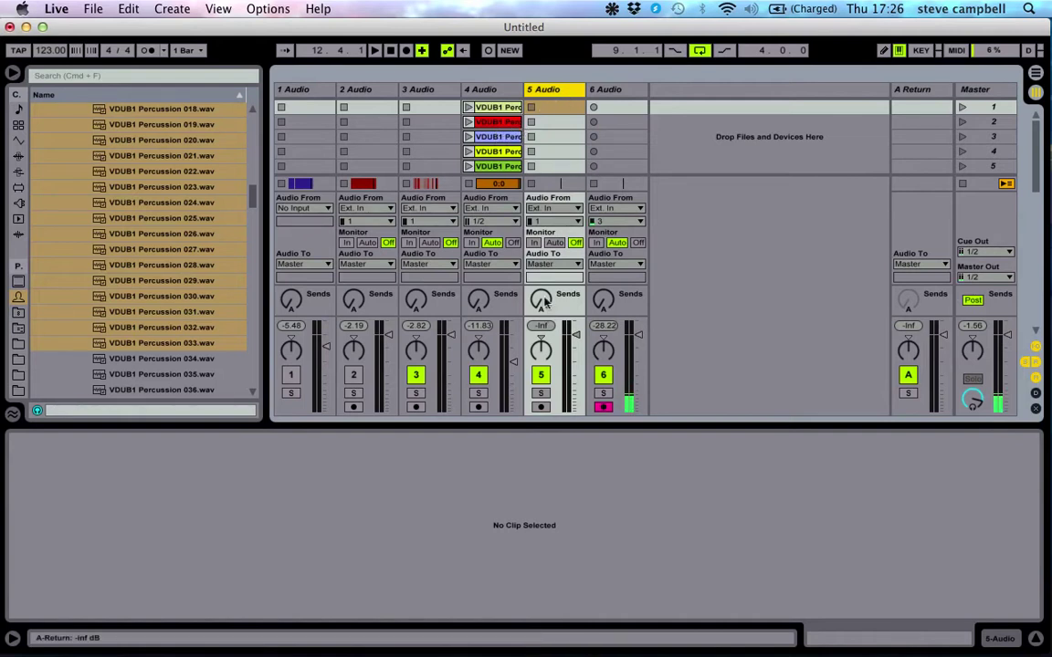
left_click(577, 208)
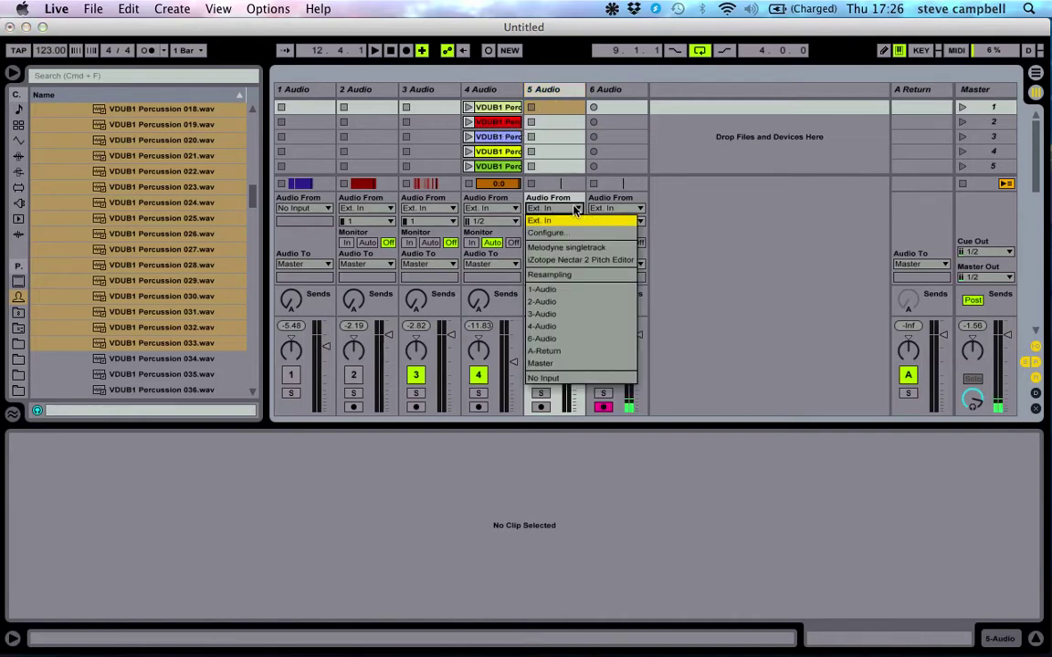
left_click(557, 275)
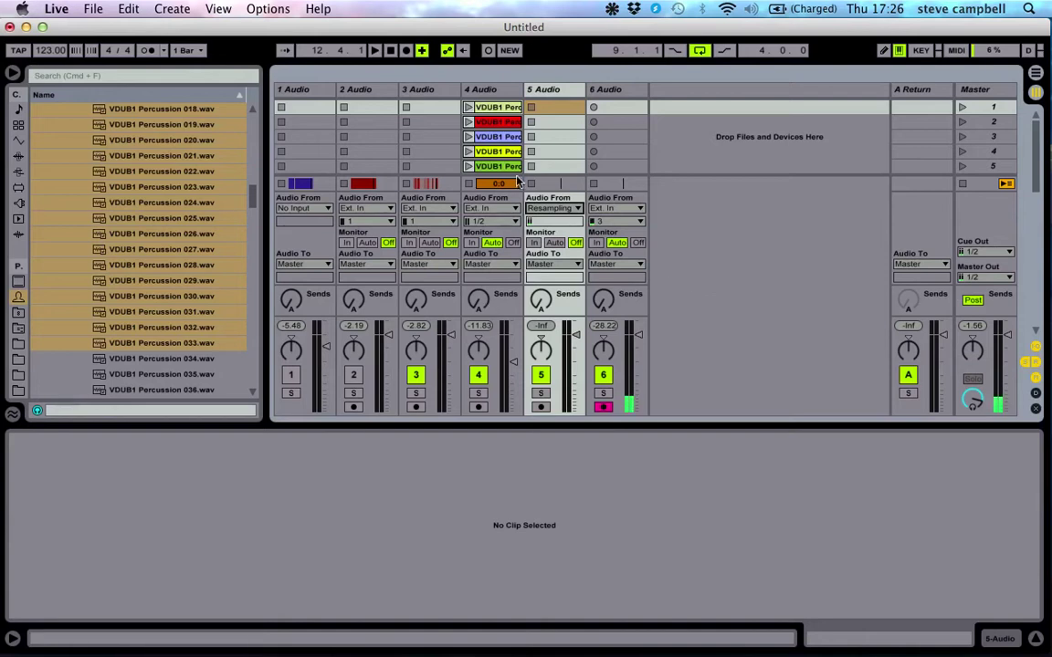
left_click(540, 407)
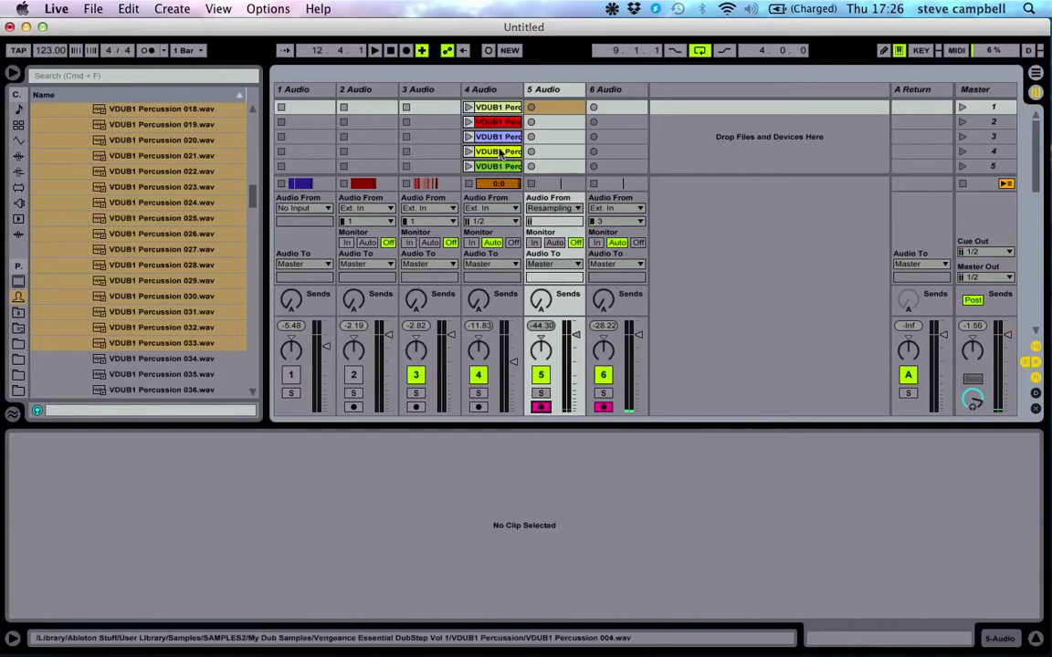
left_click(532, 107)
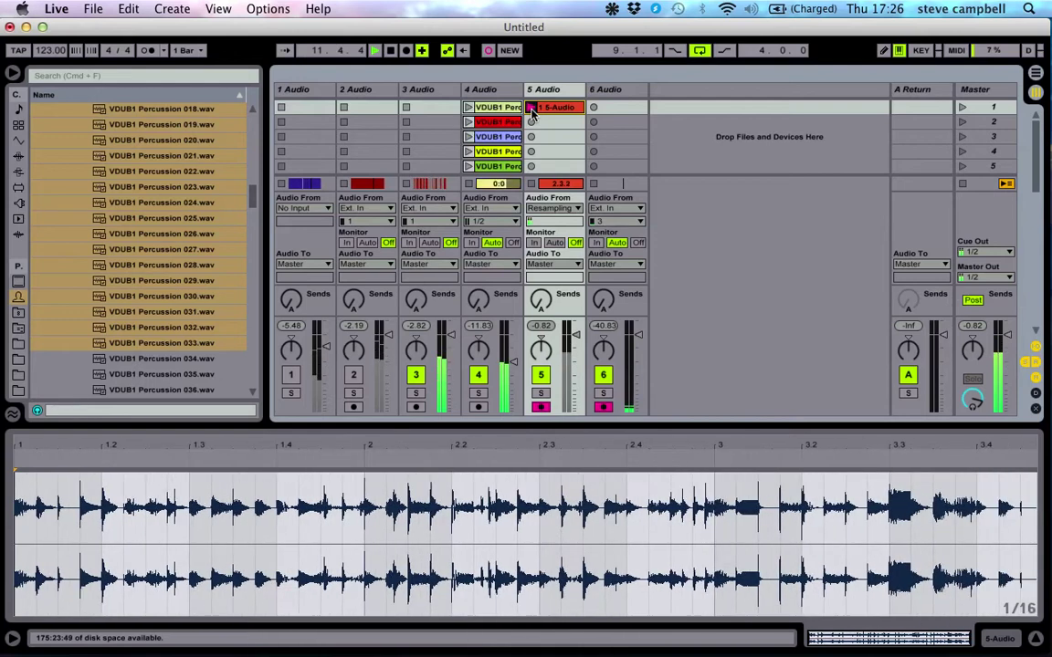
left_click(532, 108)
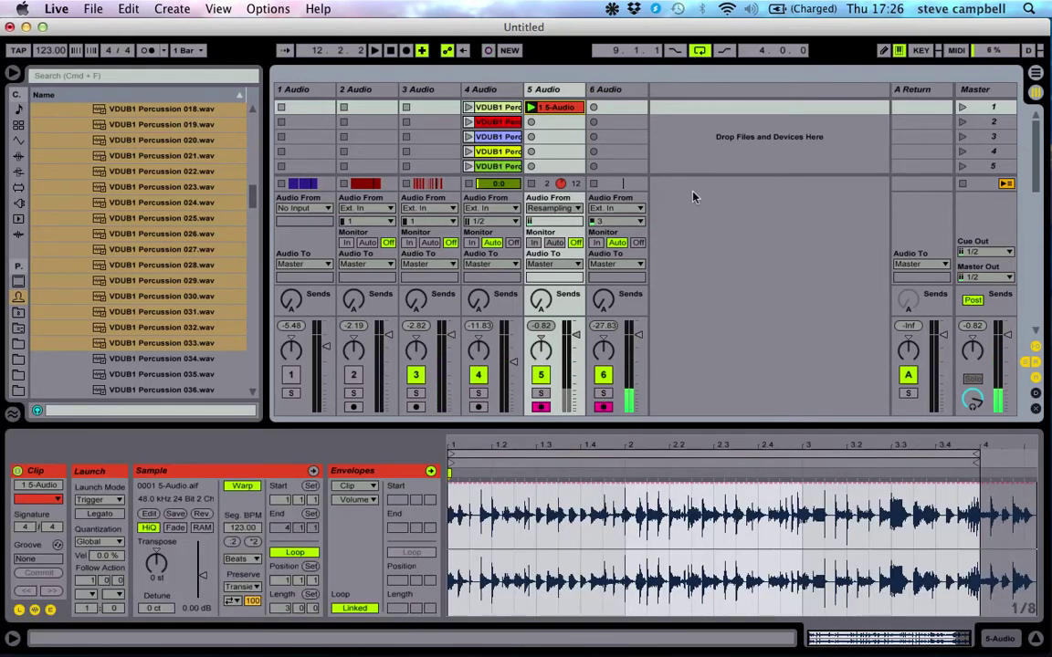
Step: Reset track 6 monitoring to Auto and move the 1 5-Audio clip onto track 4 in the Arrangement
left_click(637, 243)
left_click(615, 243)
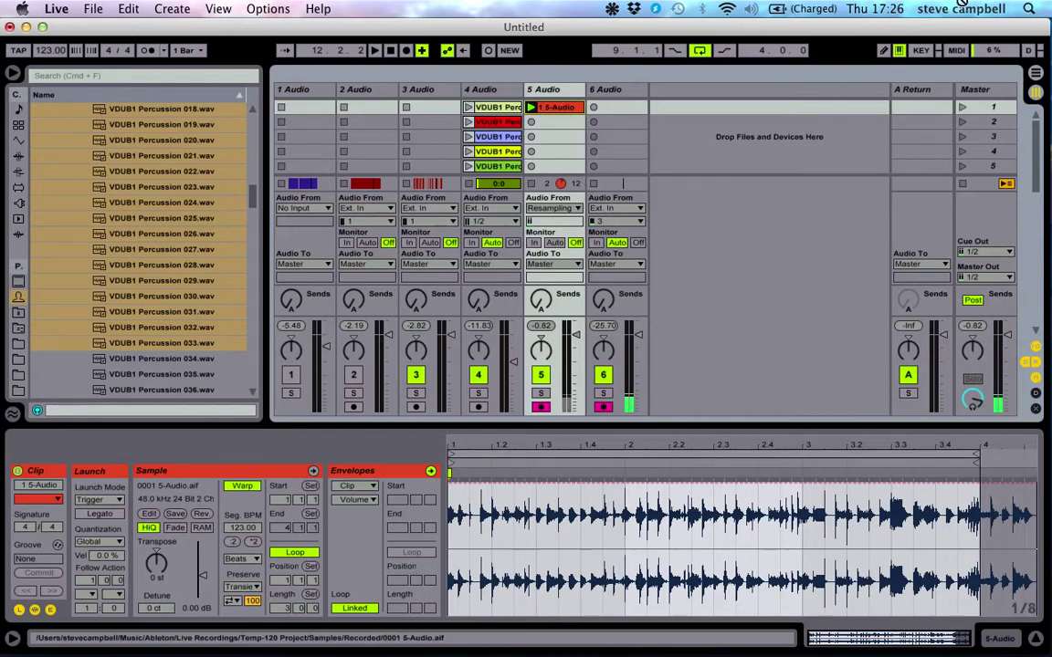
left_click(1036, 74)
left_click_drag(429, 356, 423, 313)
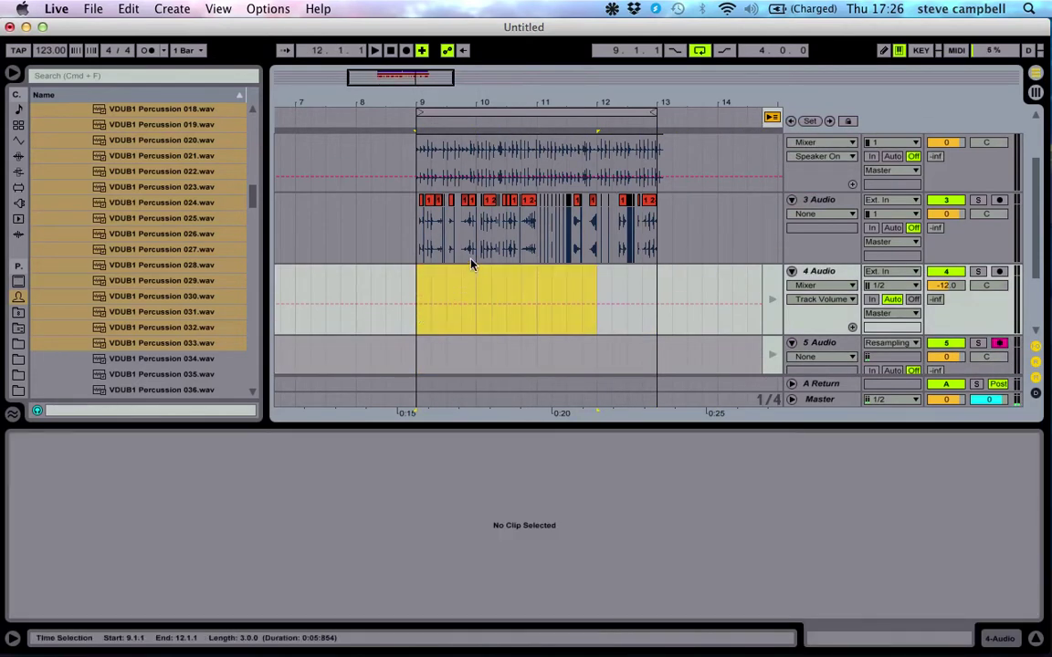
Step: Select the 1 2-Audio clip, play it with track 2 soloed, then unsolo track 2
scroll(471, 265, "up", 3)
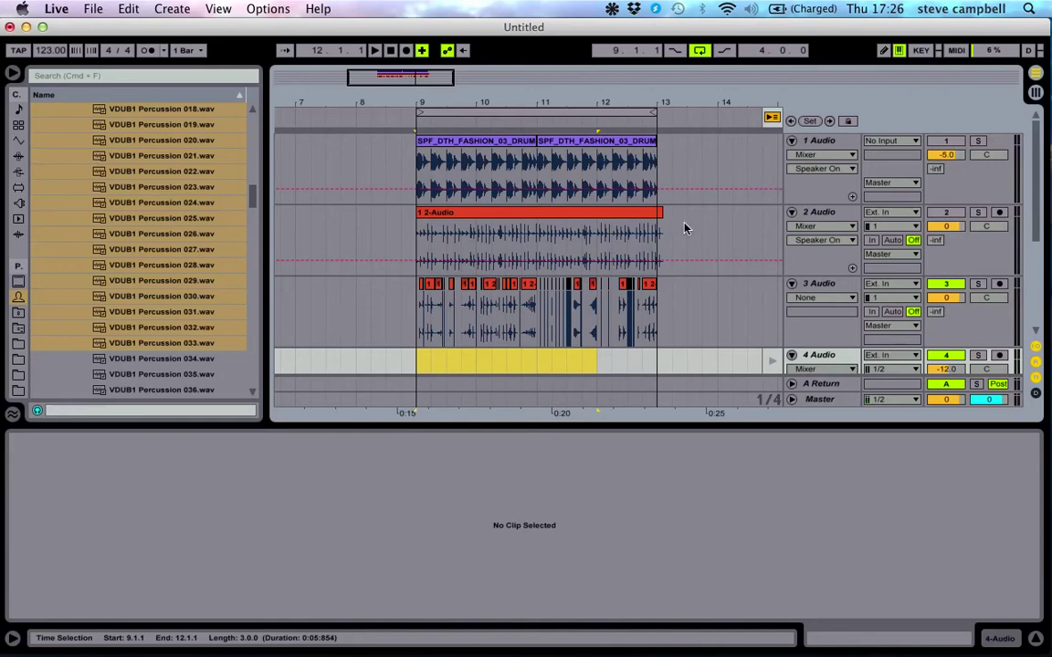
left_click(609, 214)
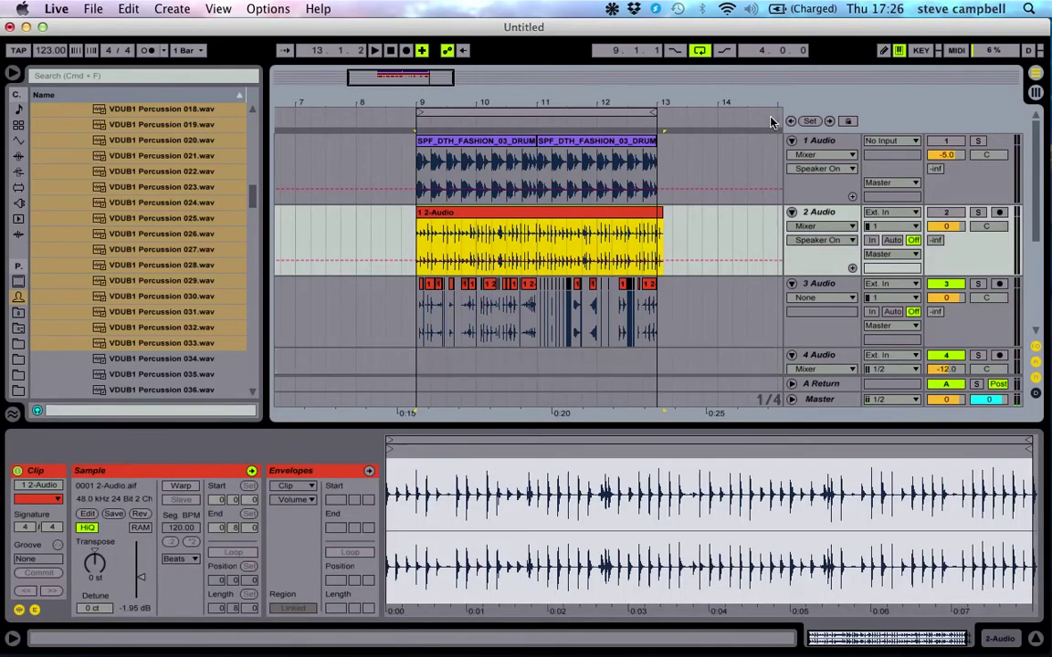
left_click(977, 212)
key("space")
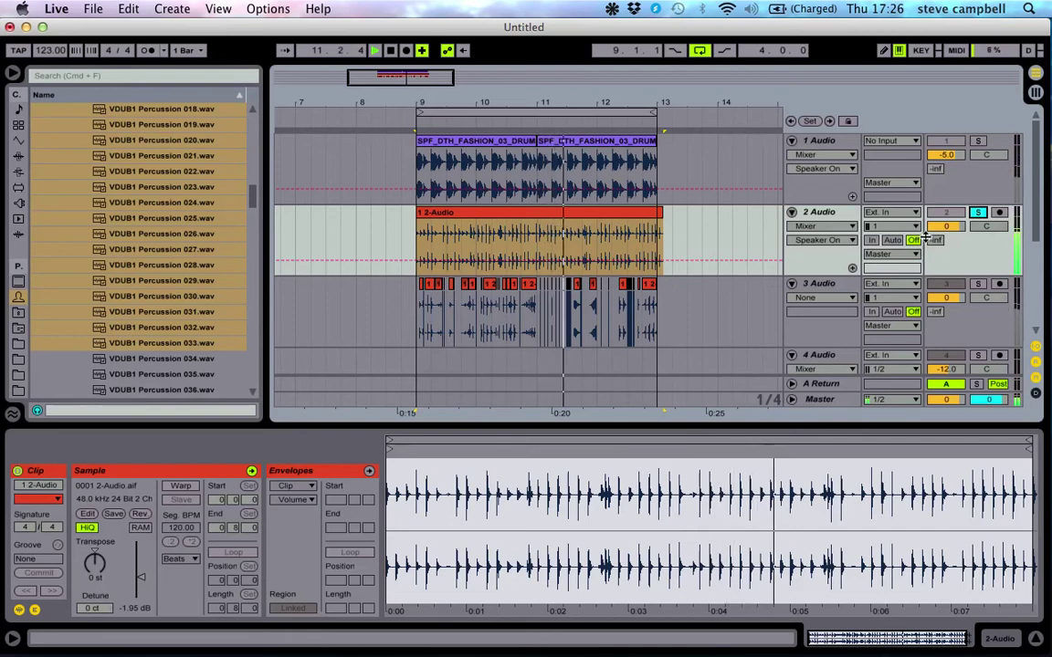
left_click(977, 211)
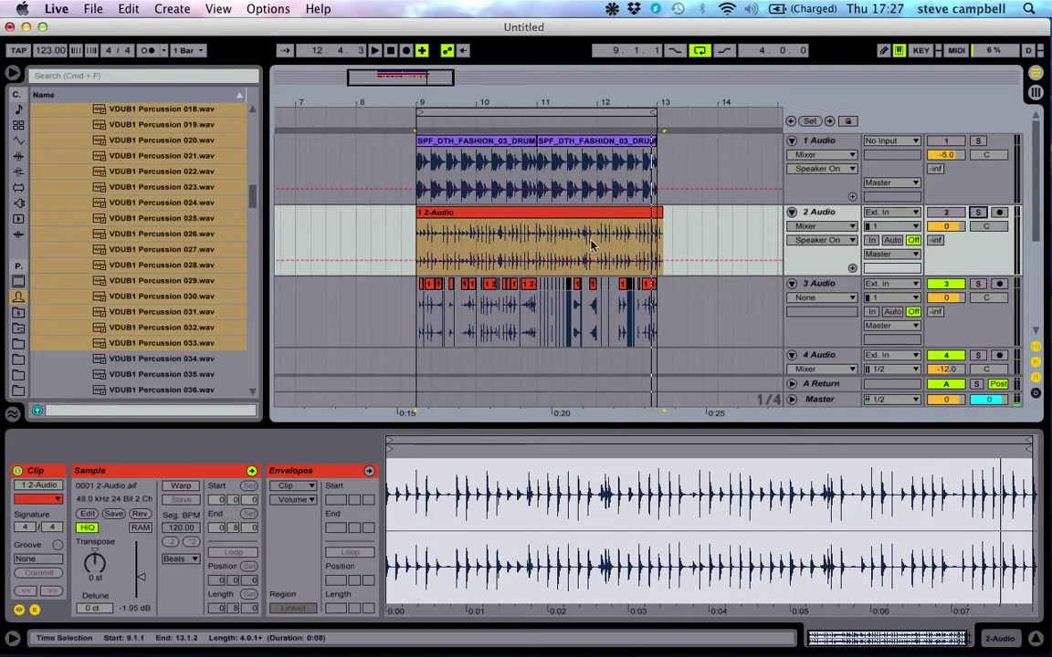
scroll(592, 245, "down", 3)
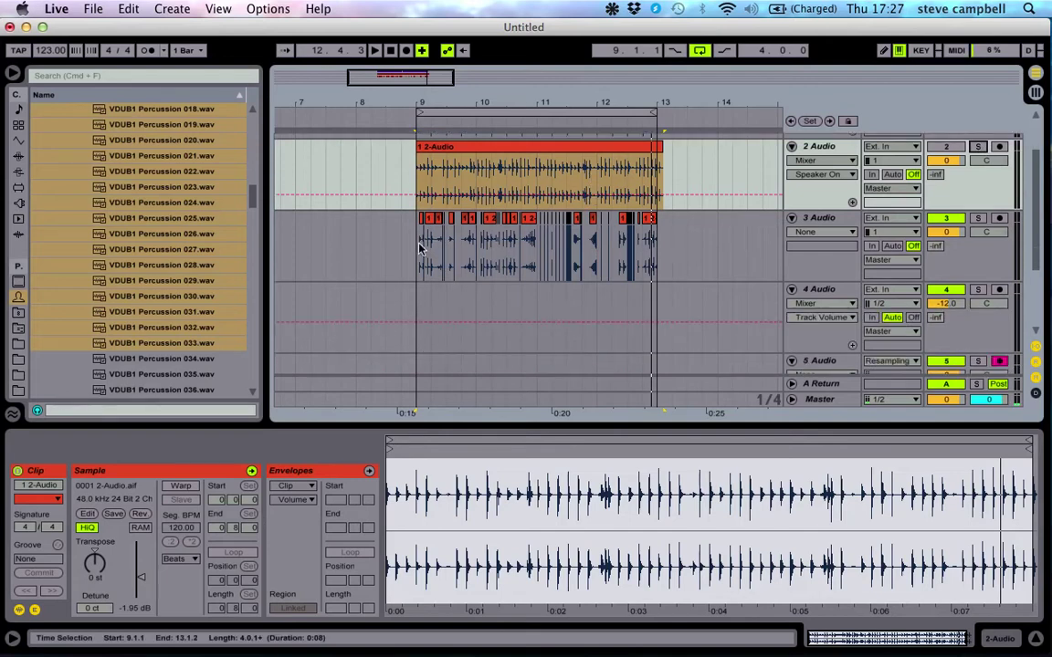
left_click_drag(423, 103, 372, 95)
left_click(978, 220)
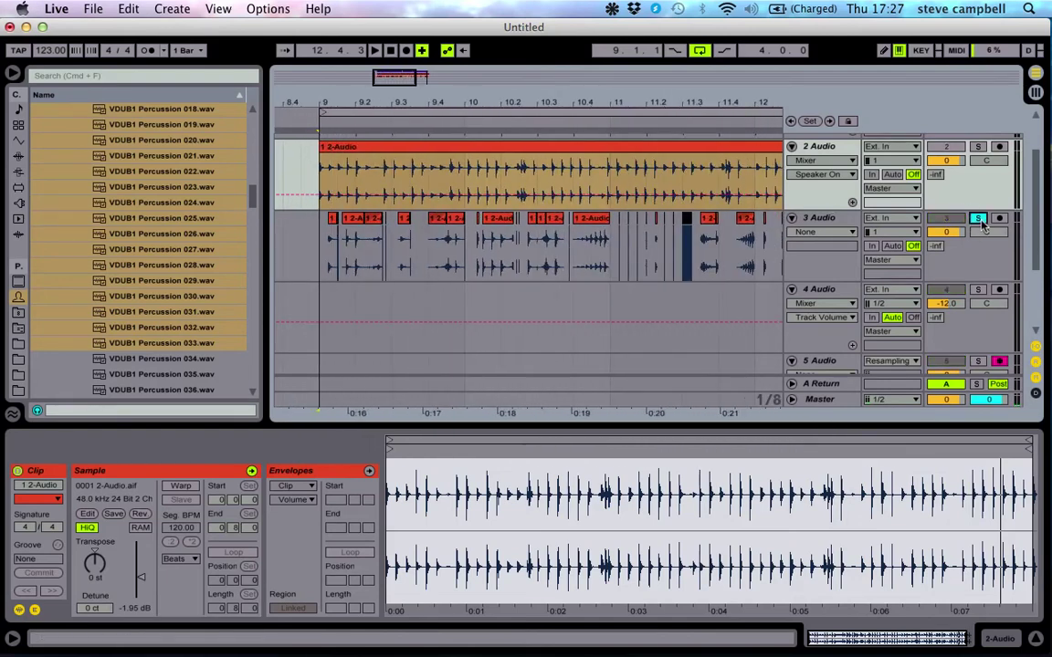
left_click_drag(705, 92, 704, 99)
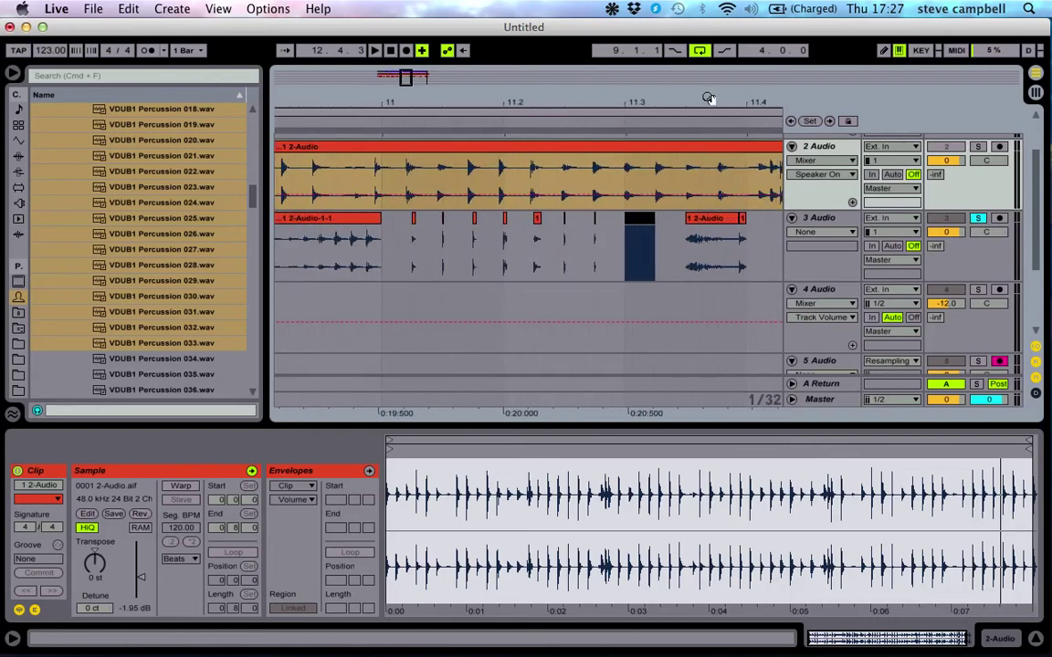
left_click(977, 219)
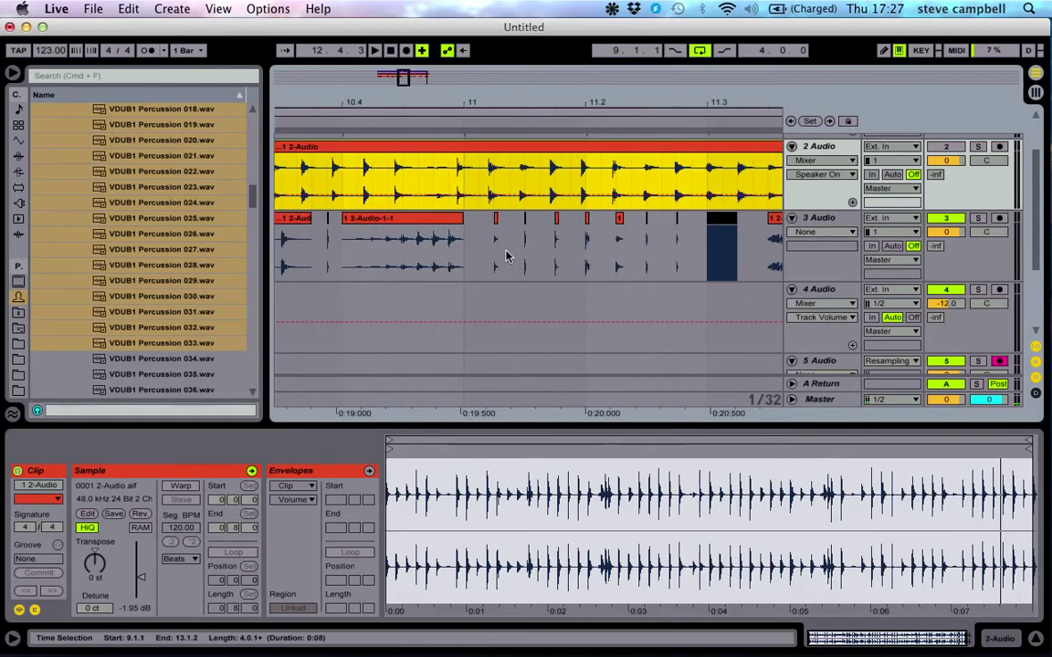
scroll(507, 257, "left", 5)
scroll(433, 258, "left", 6)
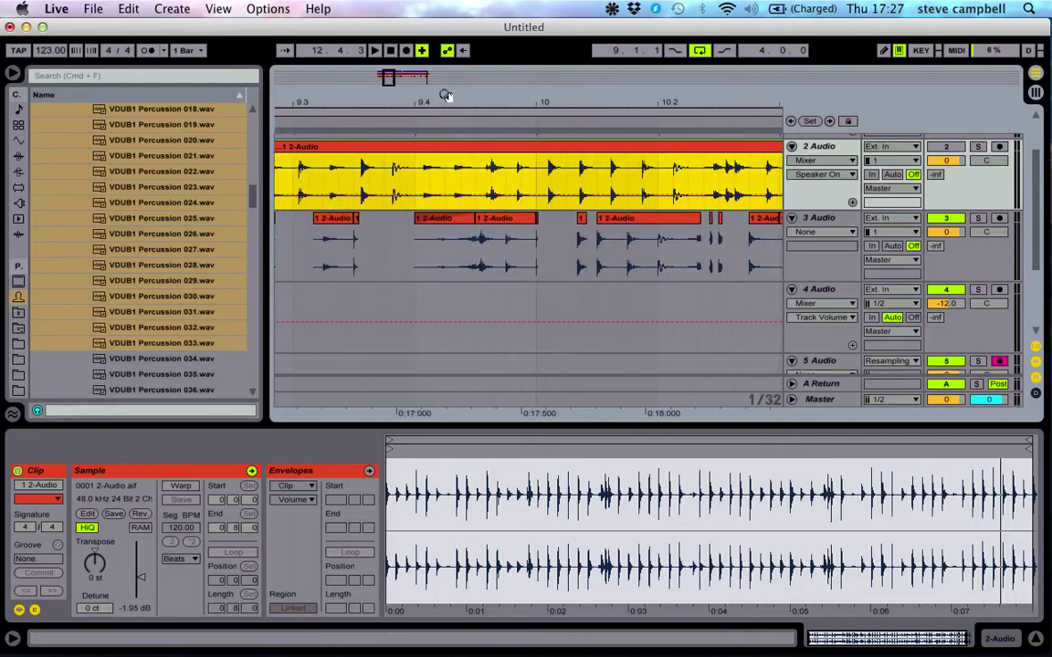
left_click_drag(443, 93, 387, 102)
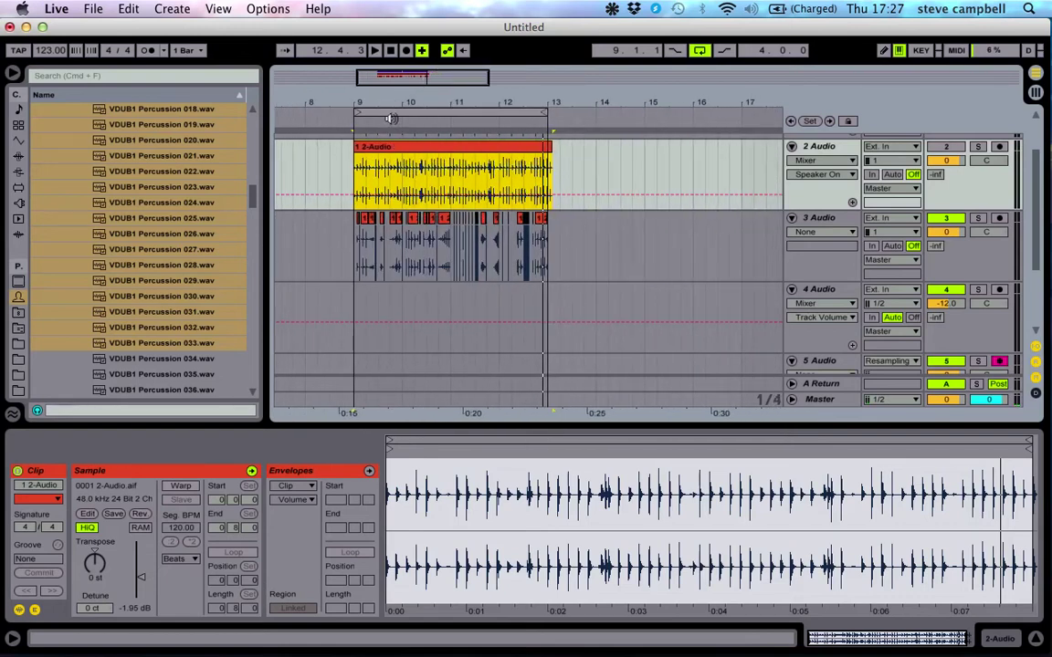
Step: Select bars 9–13 across all tracks and play them, restarting playback before stopping it
left_click(356, 111)
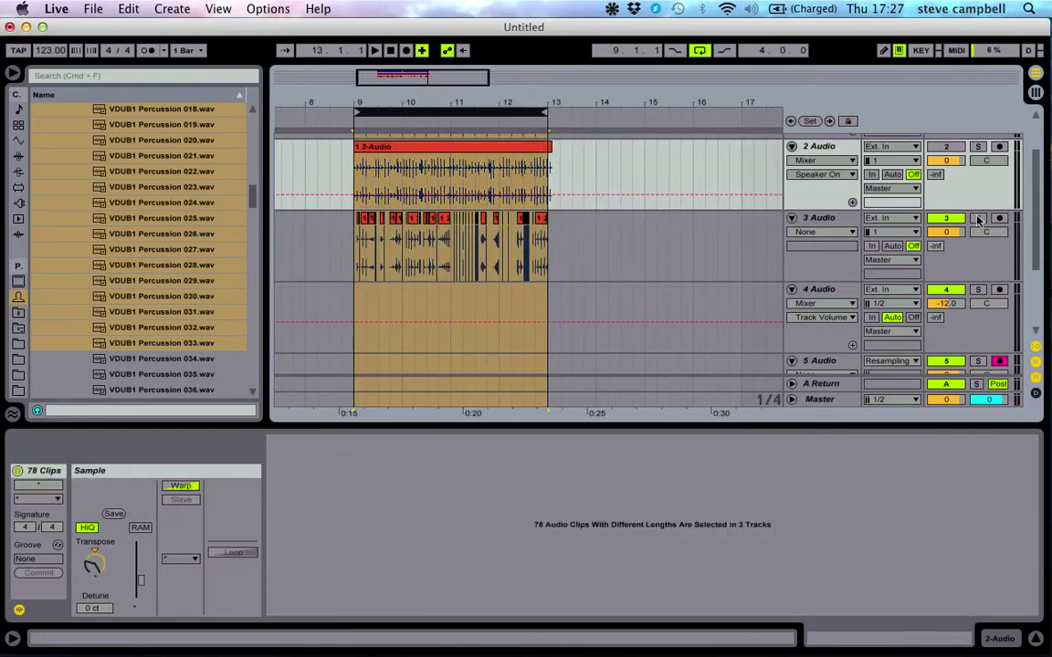
key("space")
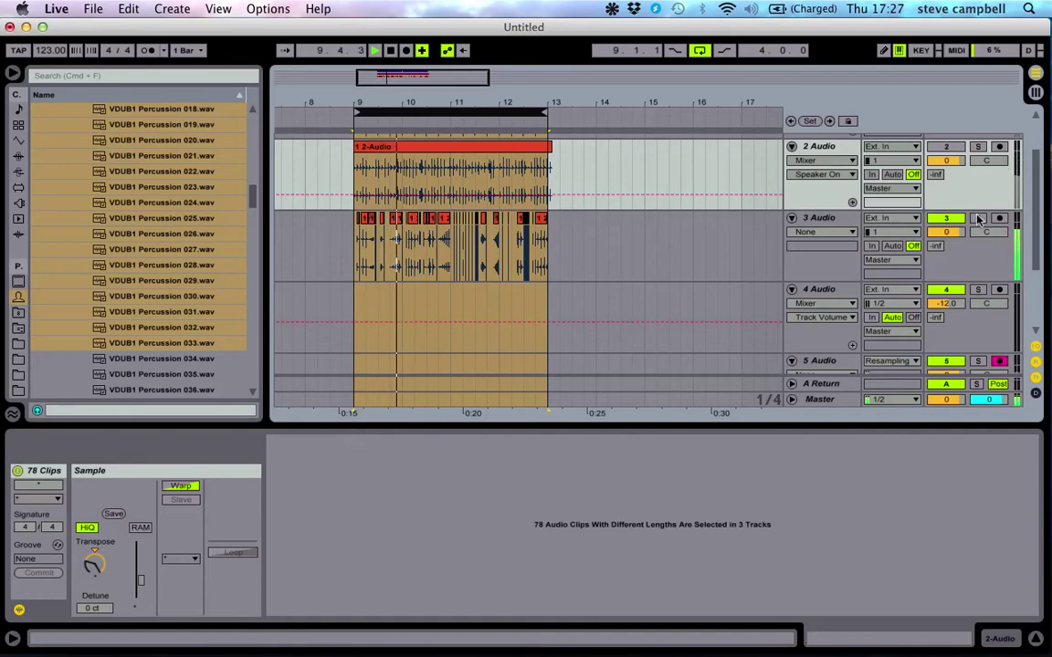
scroll(639, 269, "up", 2)
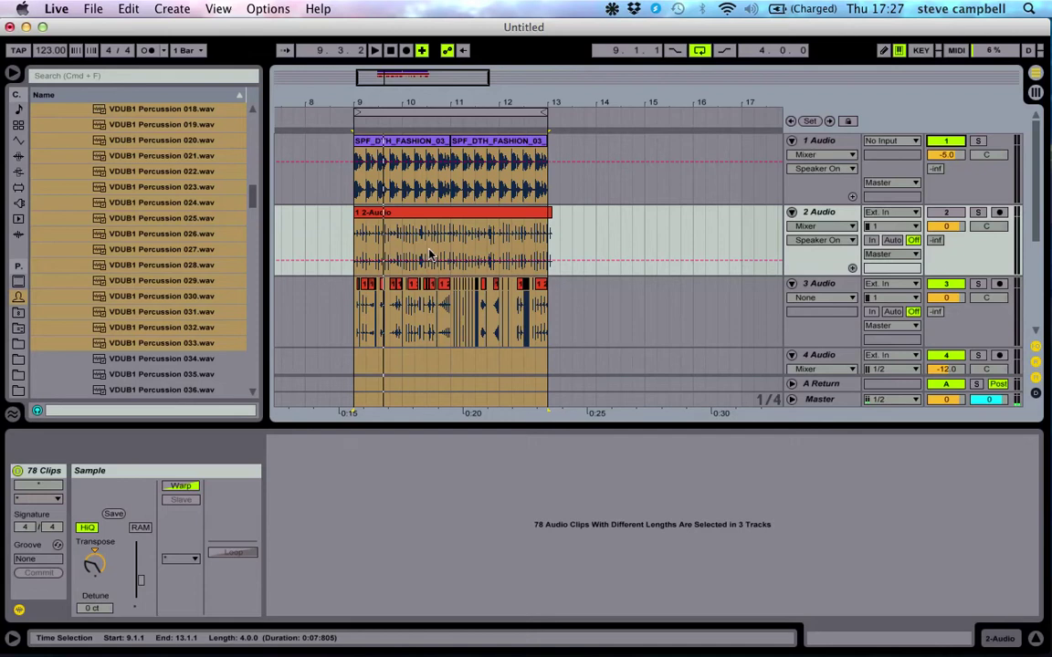
key("space")
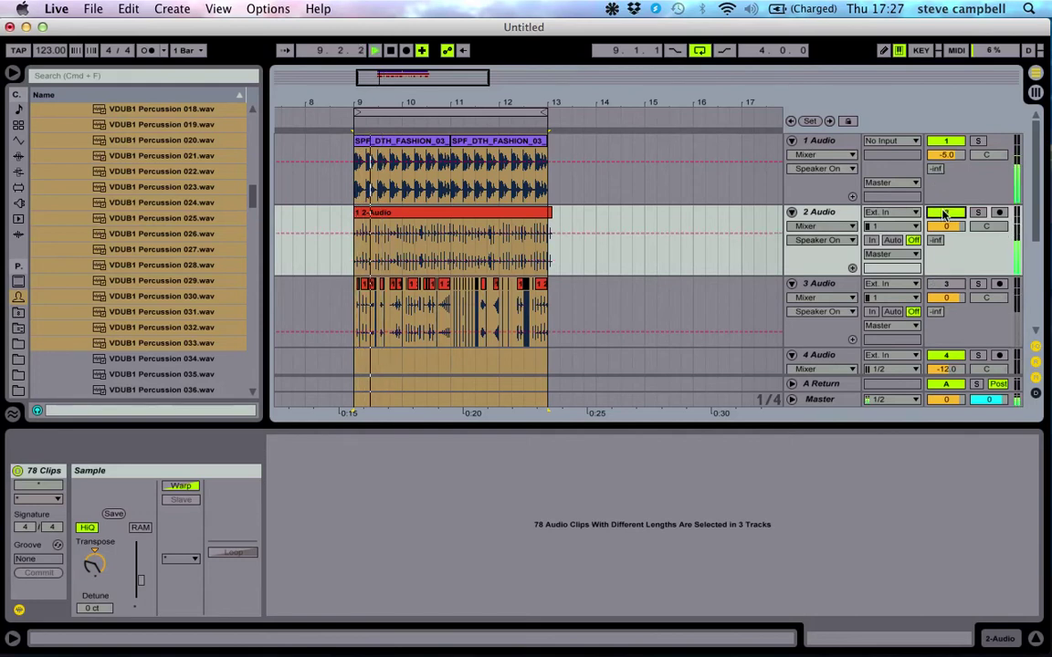
key("space")
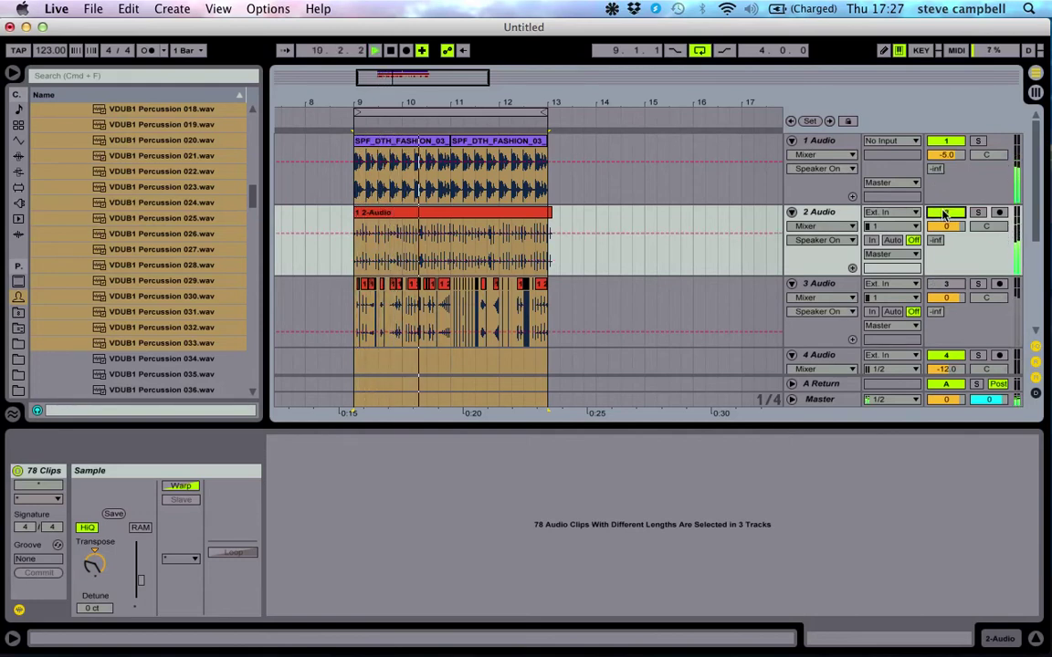
scroll(945, 214, "down", 2)
key("space")
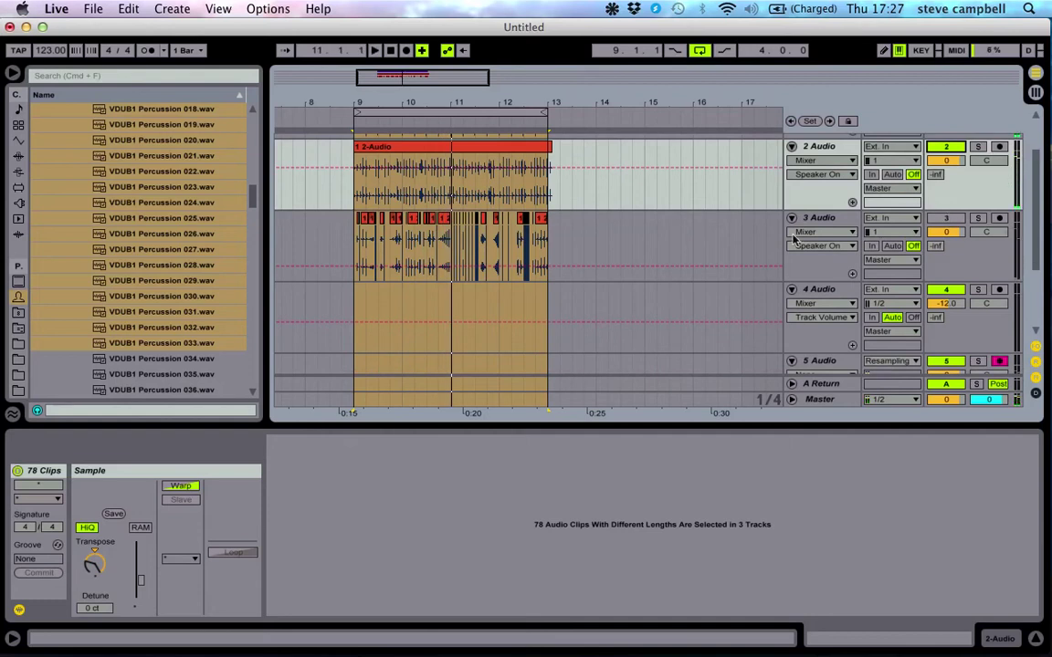
scroll(870, 197, "up", 2)
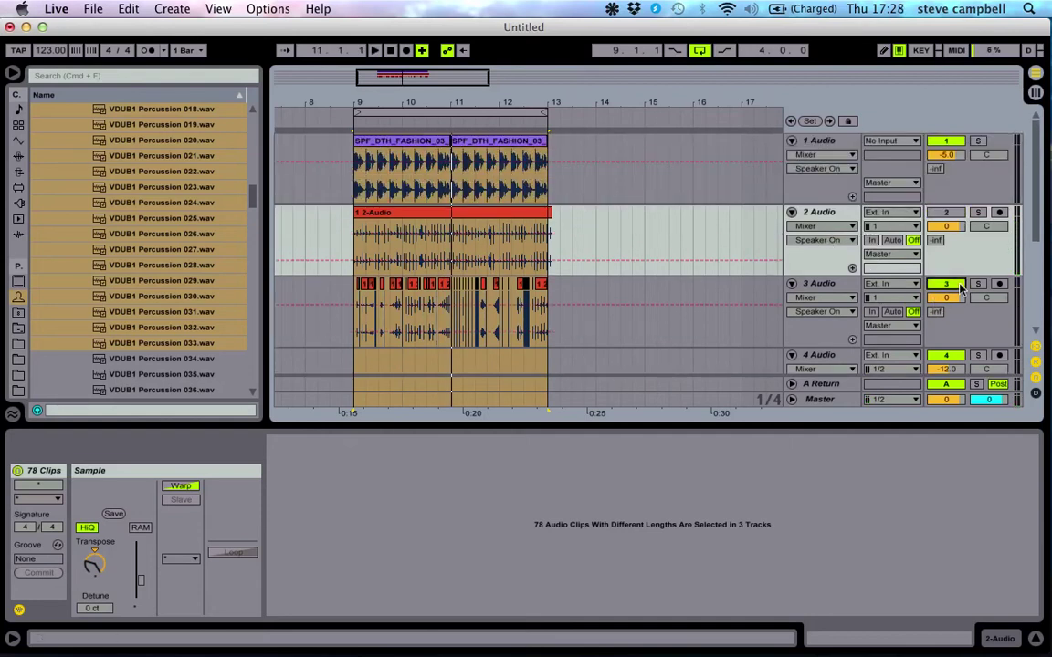
key("space")
key("Tab")
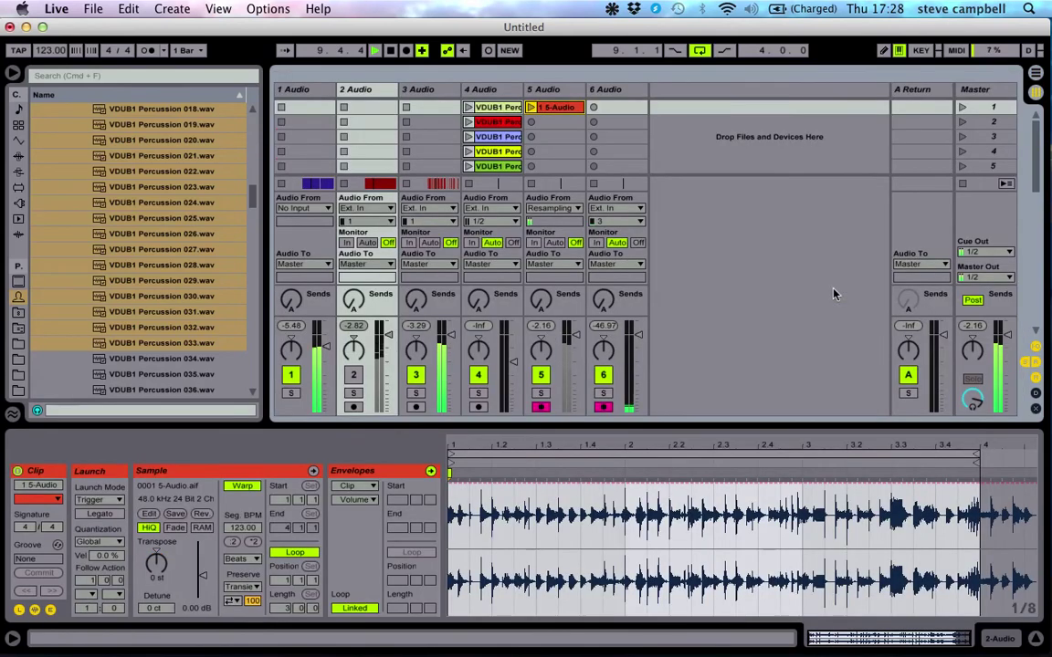
key("Tab")
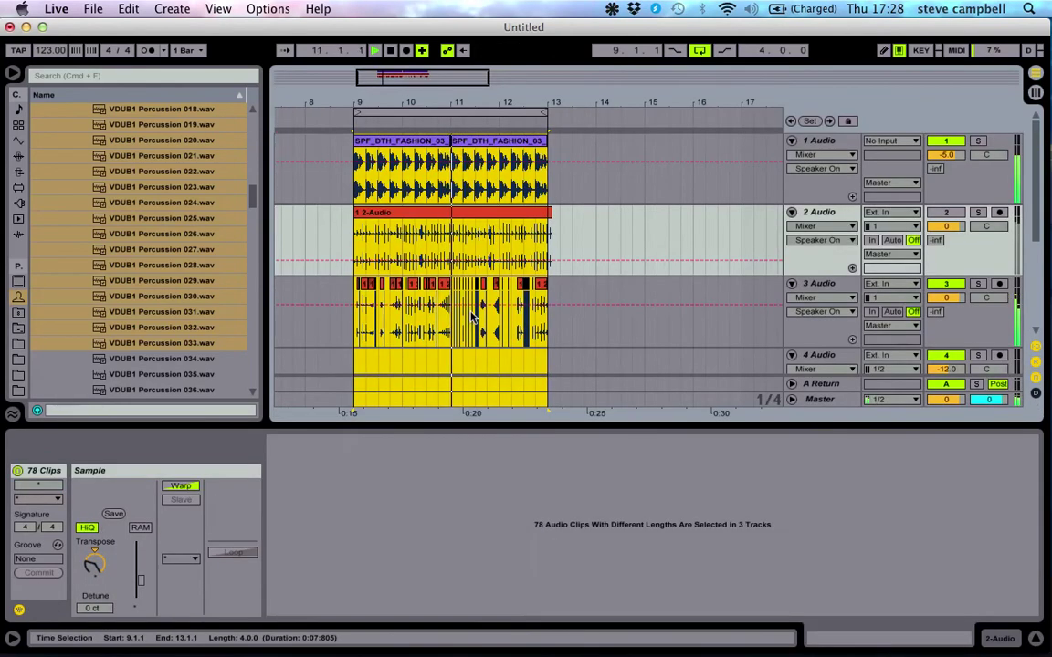